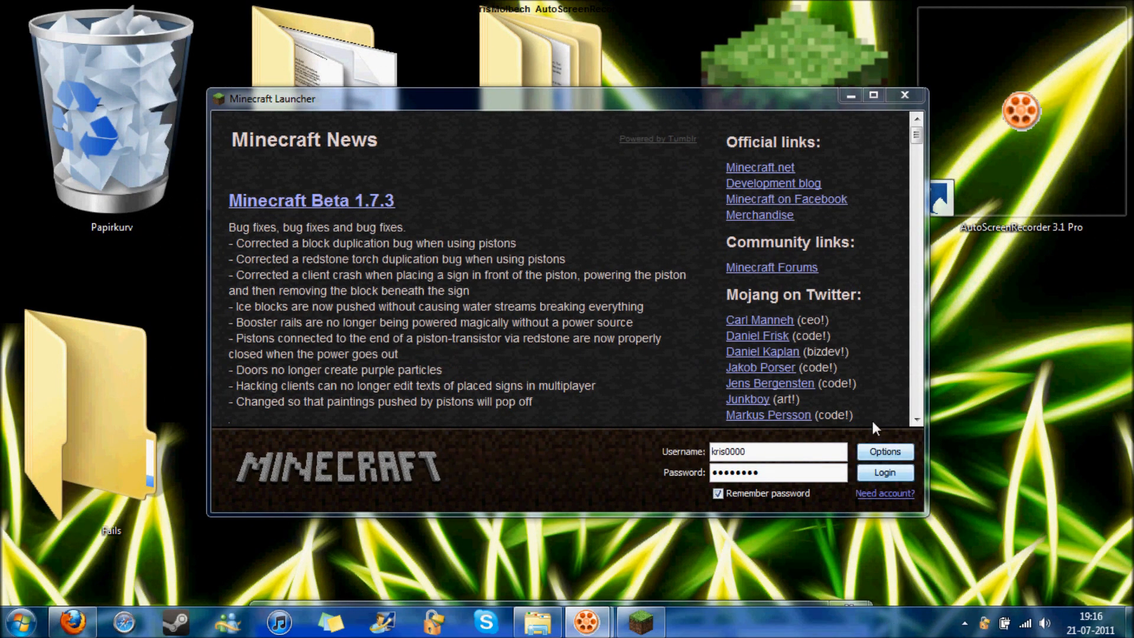
Log in with the saved account and accept the 'New update available' prompt
left_click(872, 471)
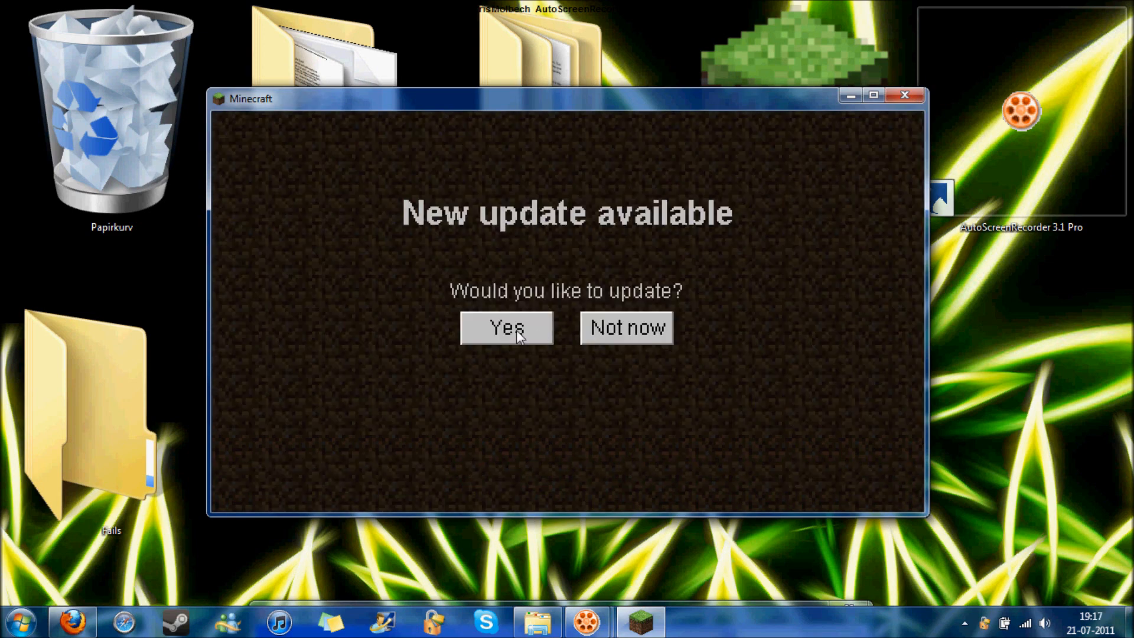
left_click(517, 331)
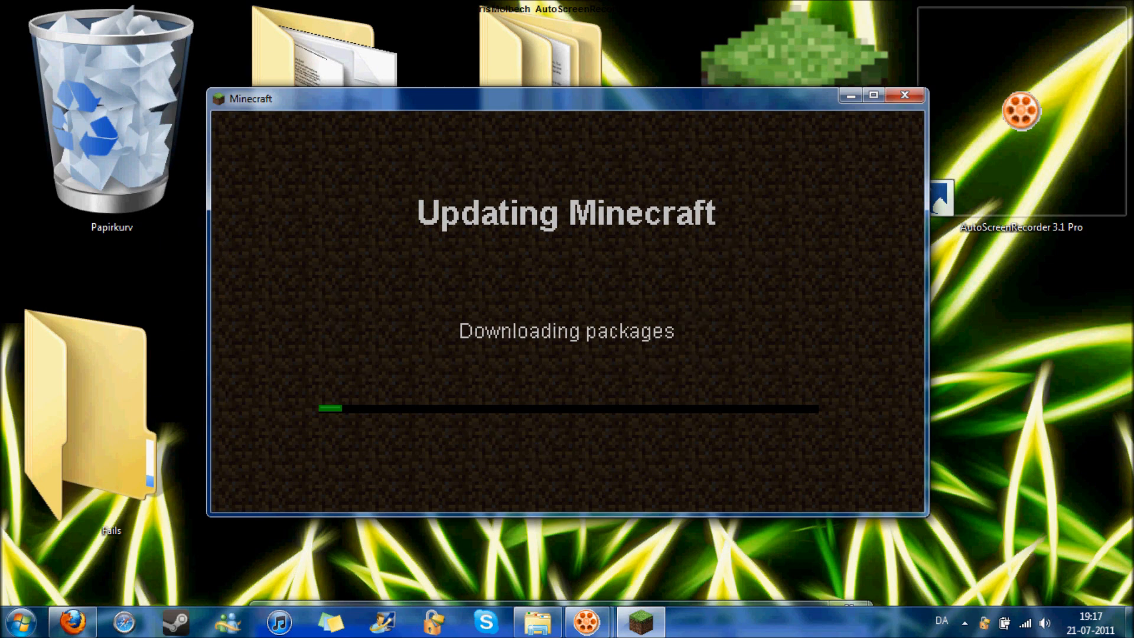
Bring up the Windows Start menu while the launcher downloads packages
left_click(20, 622)
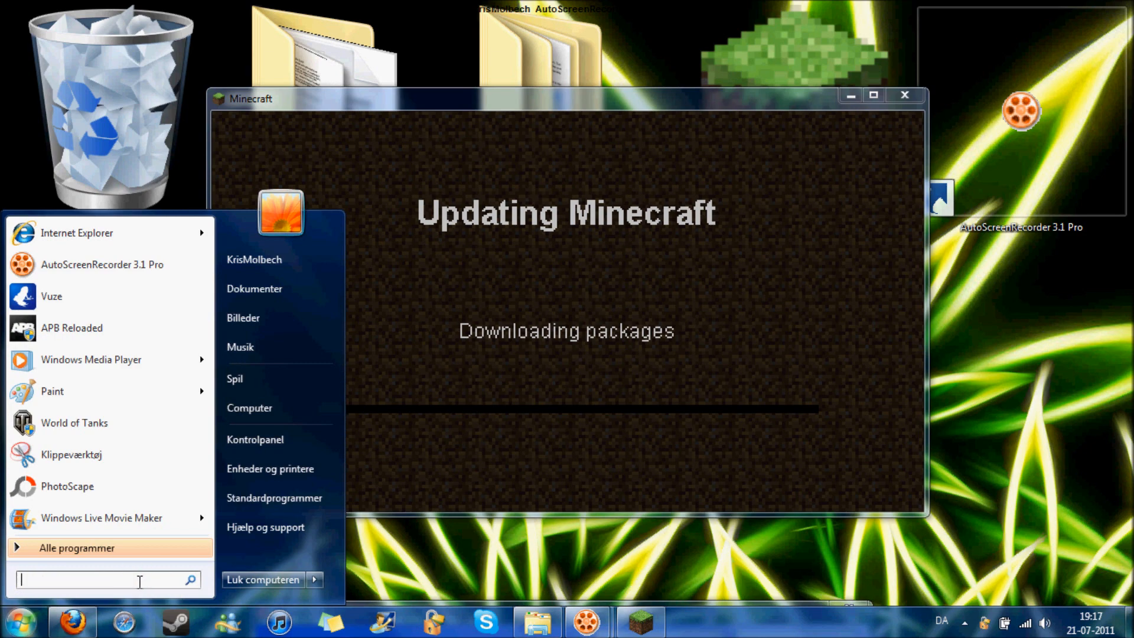
type("%appd")
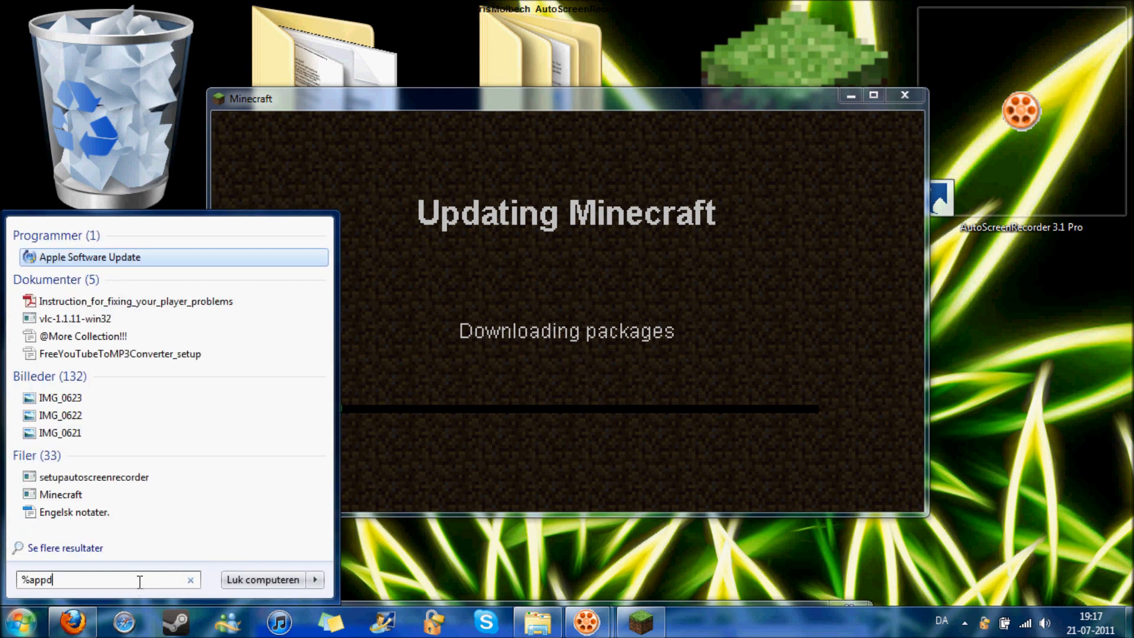
type("ata")
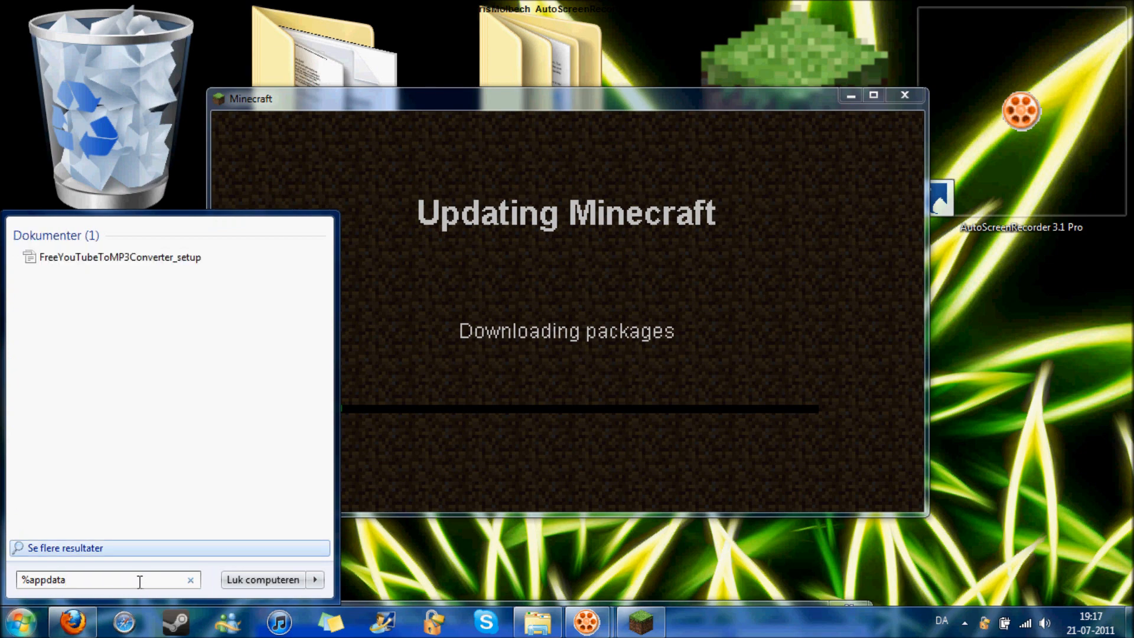
type("%")
Open the %appdata% Roaming folder where .minecraft is listed
key("Return")
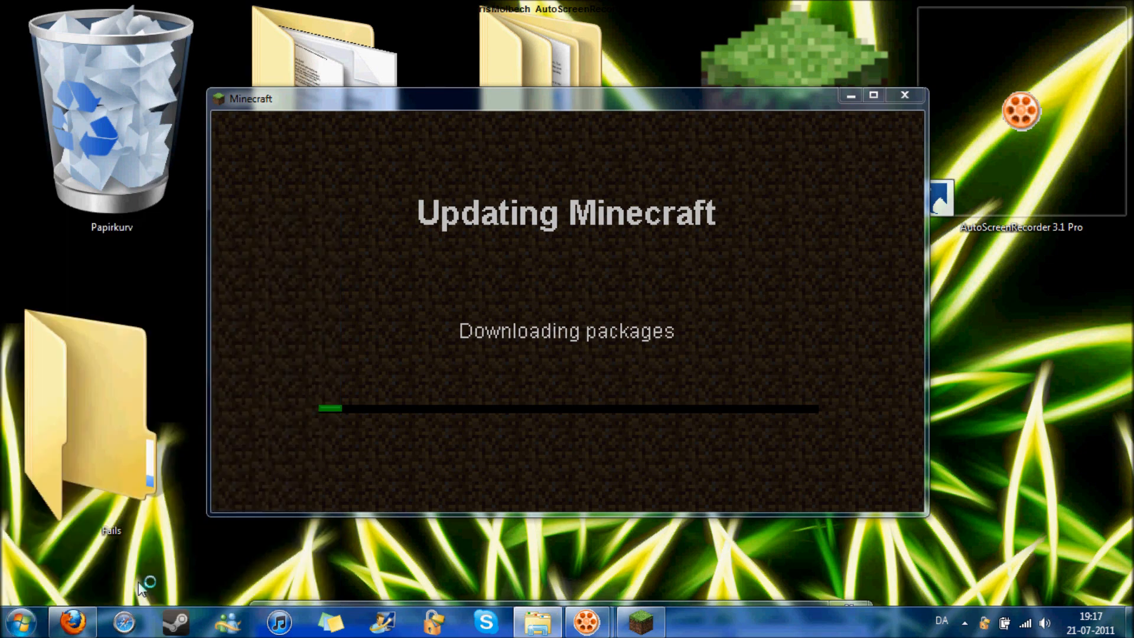
left_click(398, 319)
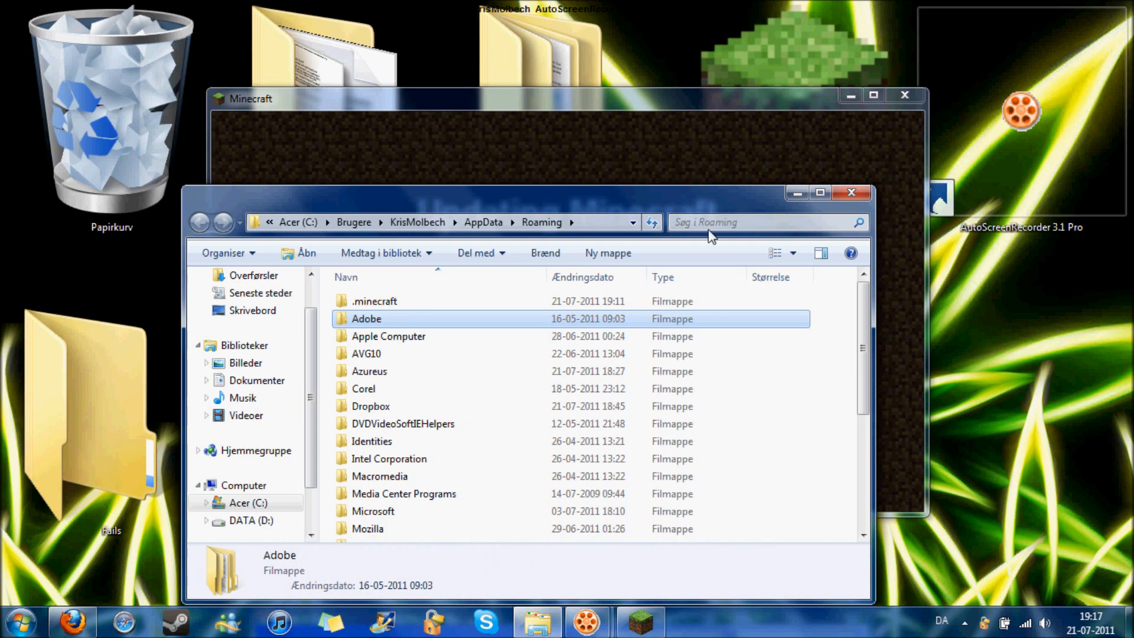
Delete the .minecraft folder from Roaming, confirm with Ja, and close Explorer
left_click(375, 302)
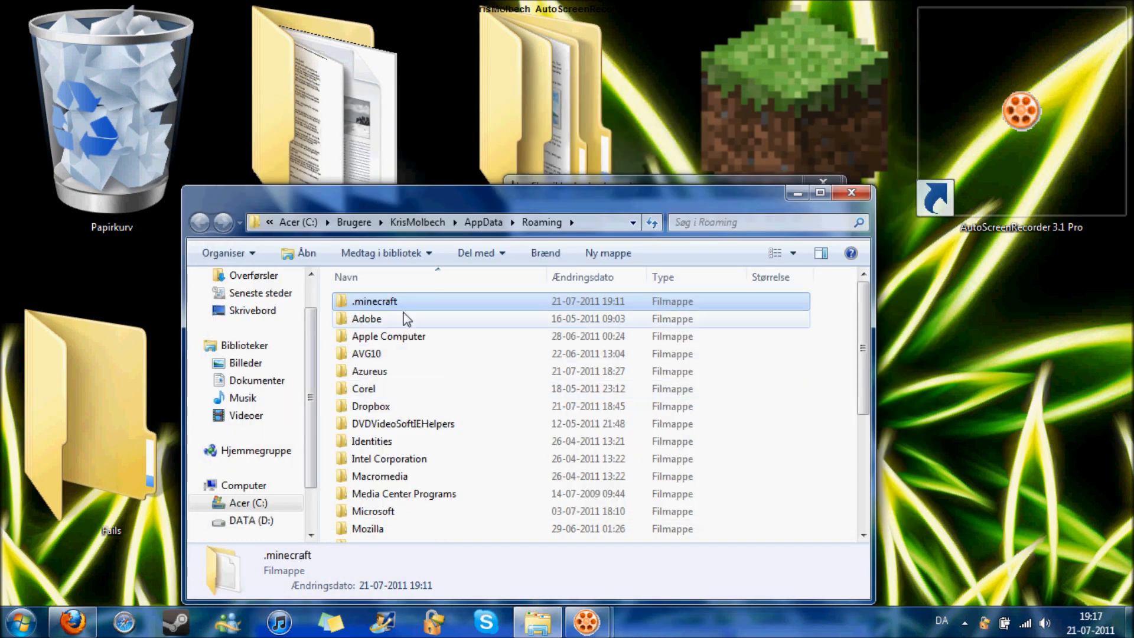
key("Delete")
left_click(606, 376)
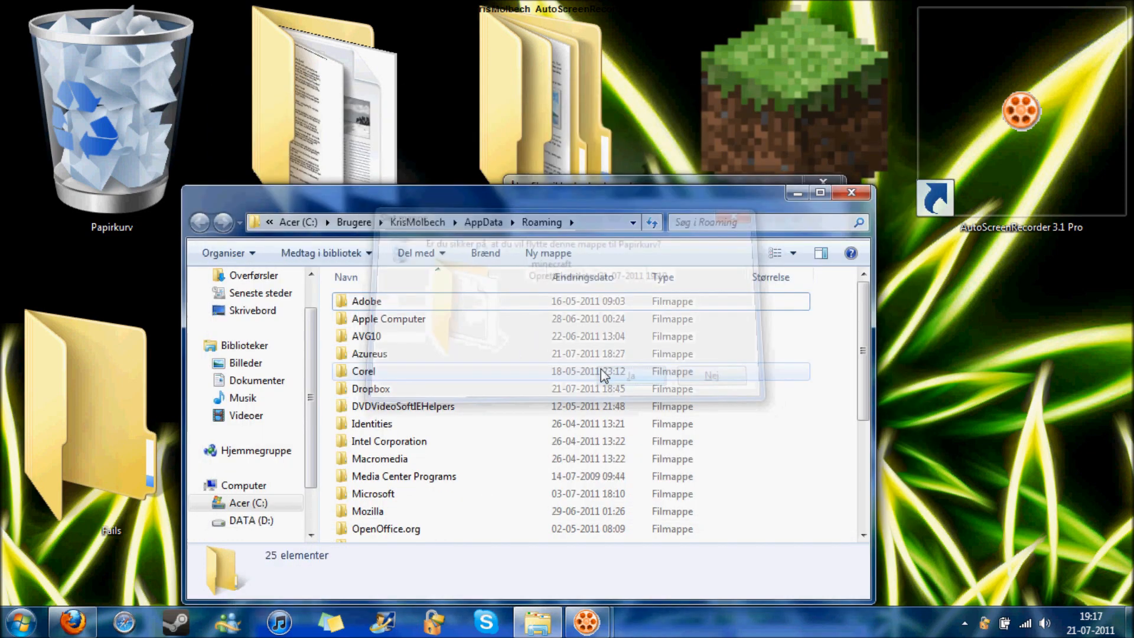
left_click(850, 193)
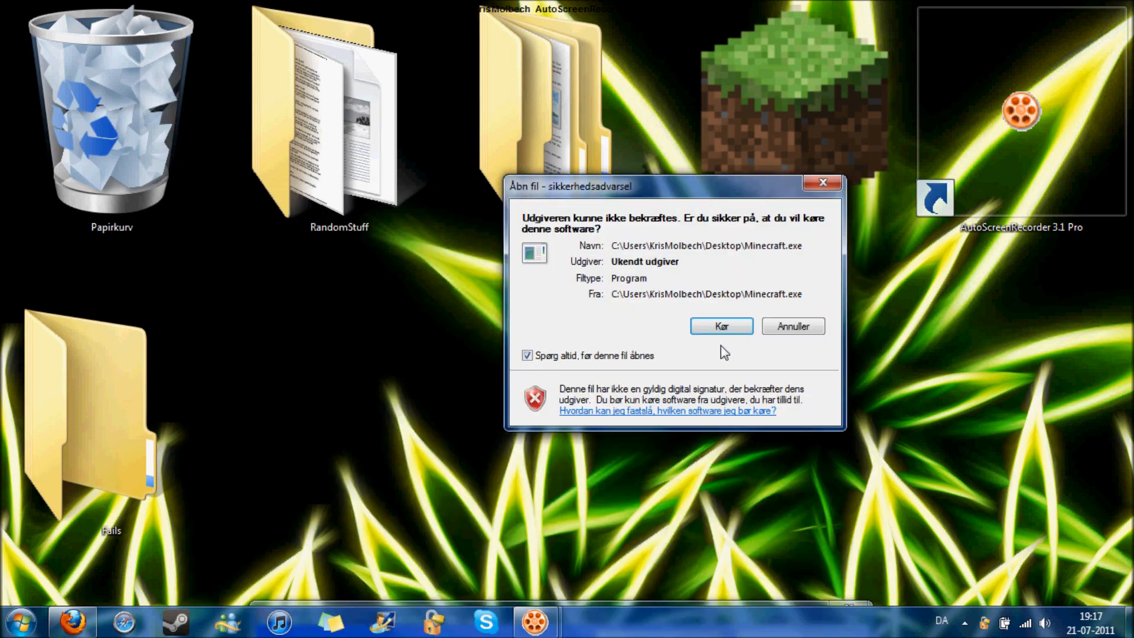
Run the downloaded Minecraft.exe again, confirming Kør on the security warning
left_click_drag(620, 187, 283, 317)
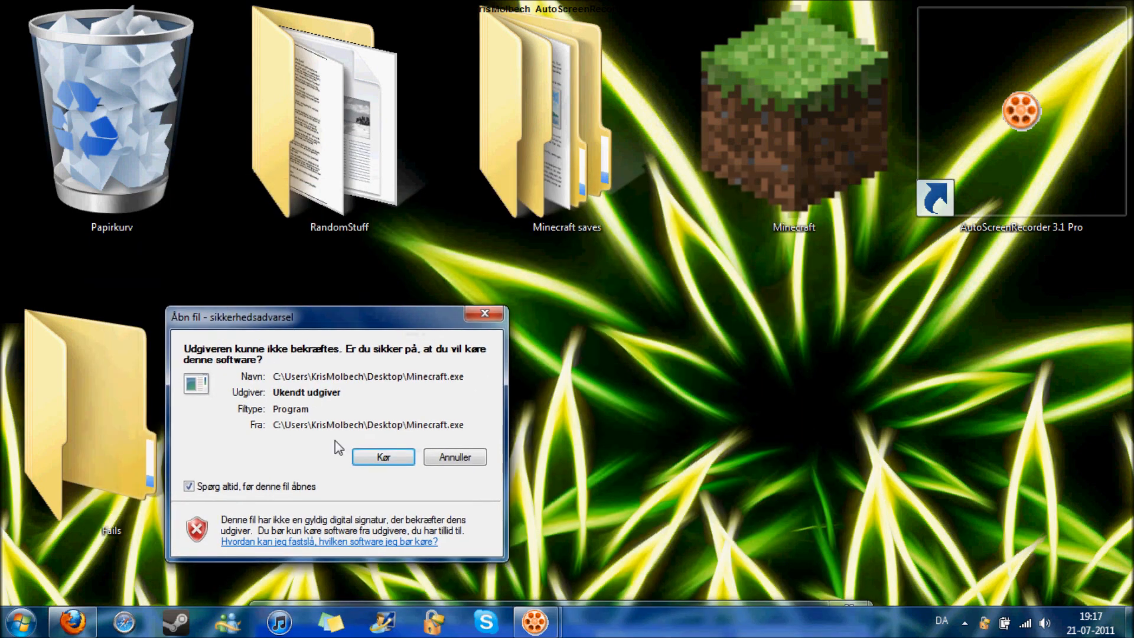
left_click(383, 457)
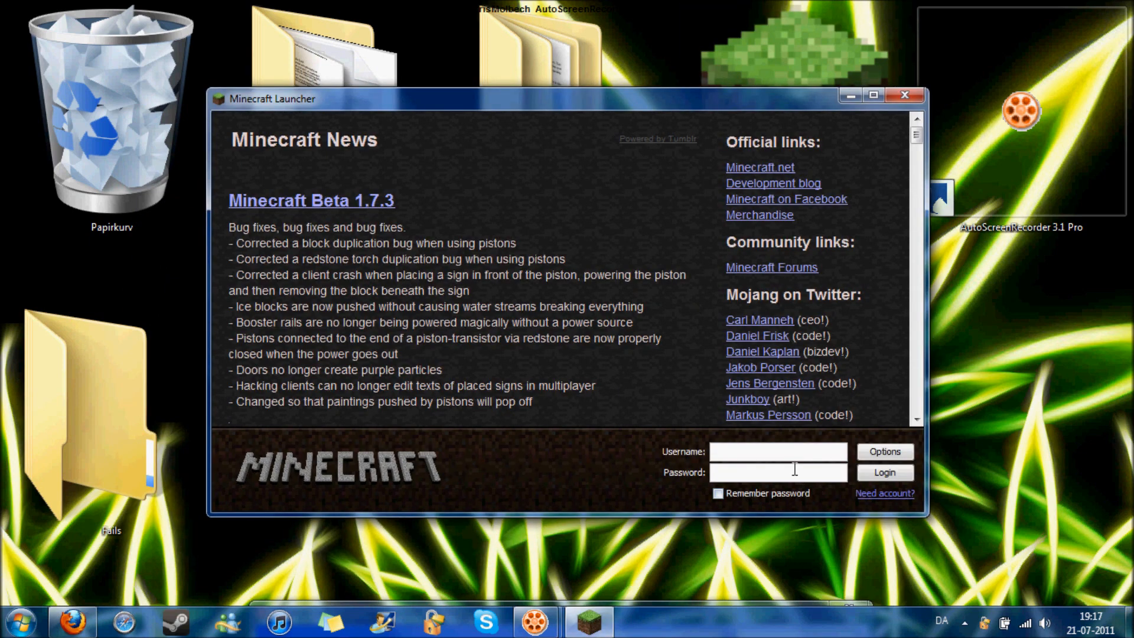
Log in again with username and password so the fresh install starts updating
left_click(796, 450)
left_click(884, 471)
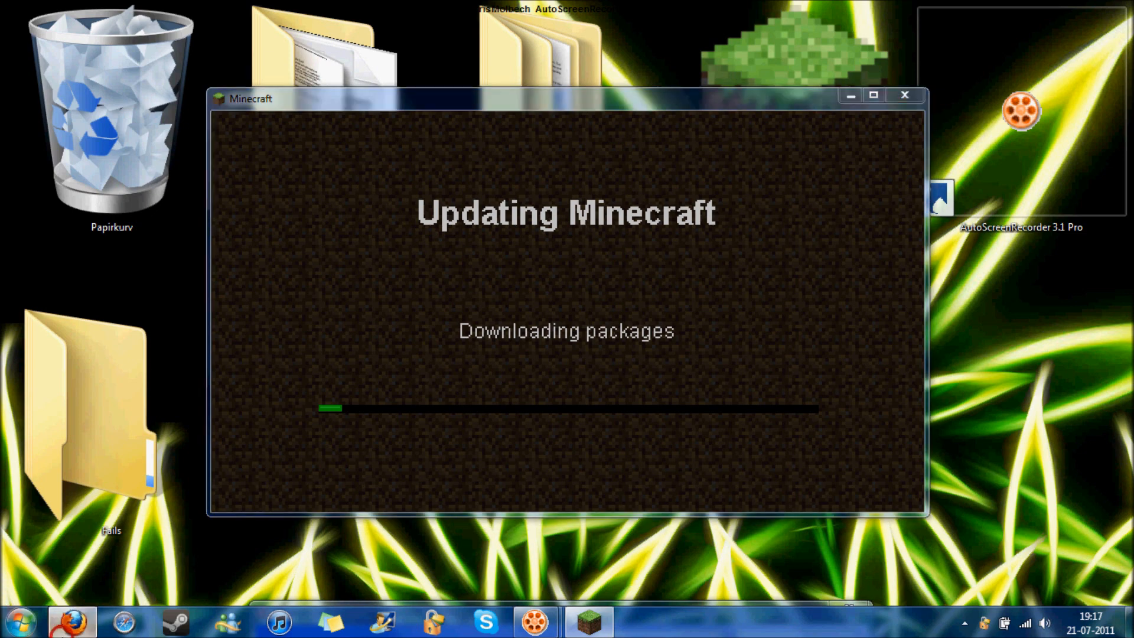
Show the Minecraft download page in Firefox, then hide the browser to reveal the launcher
left_click(73, 621)
left_click(176, 16)
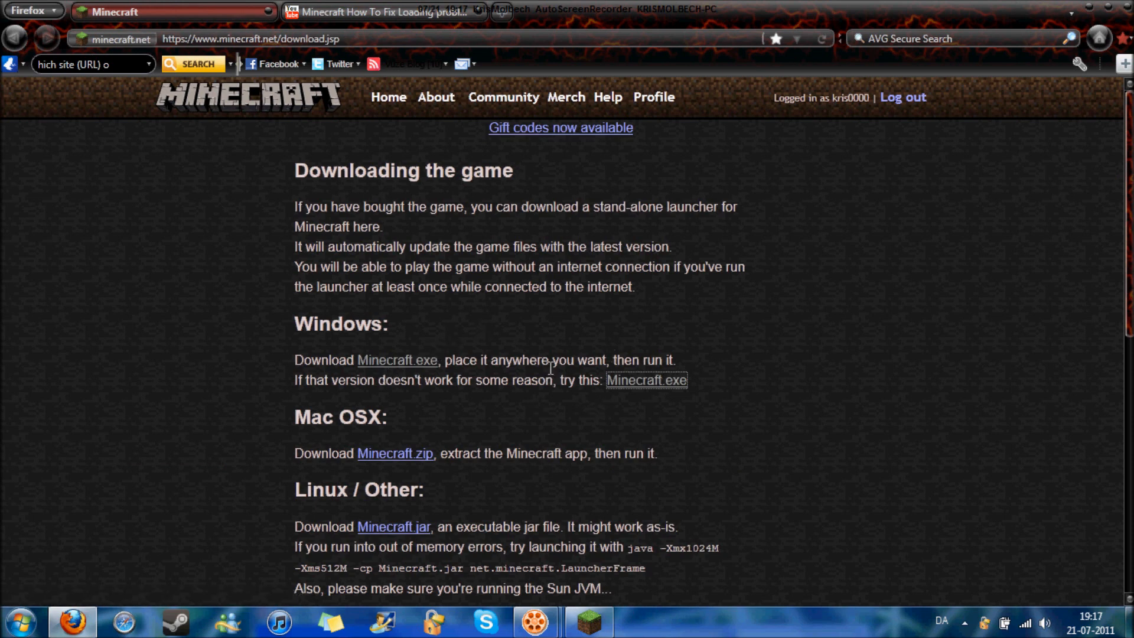
left_click(1088, 9)
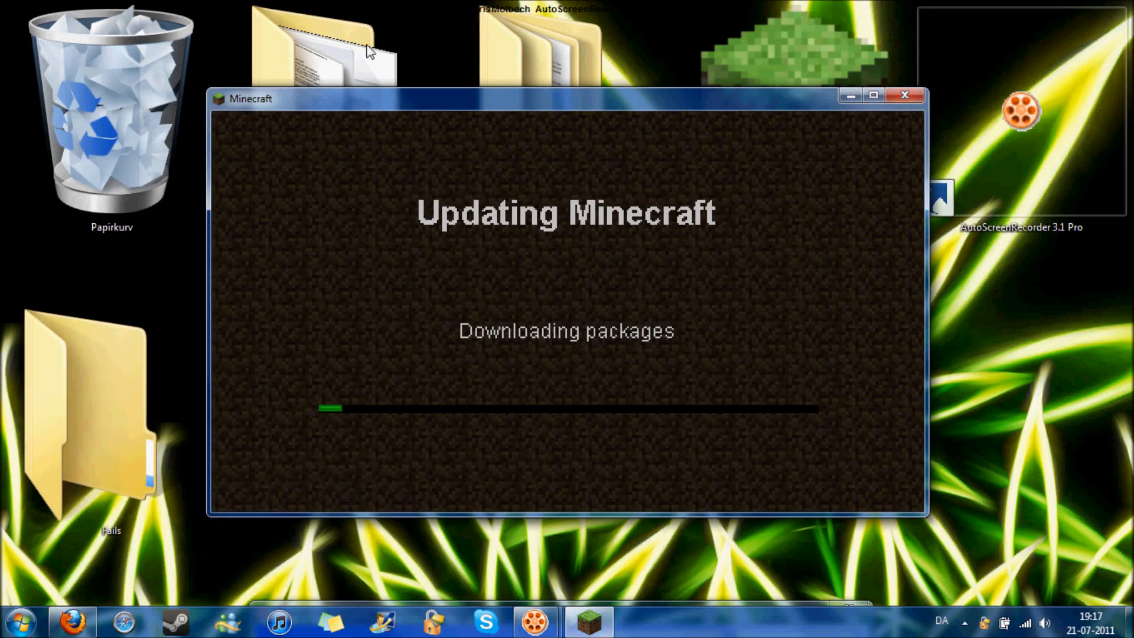
left_click_drag(380, 98, 314, 430)
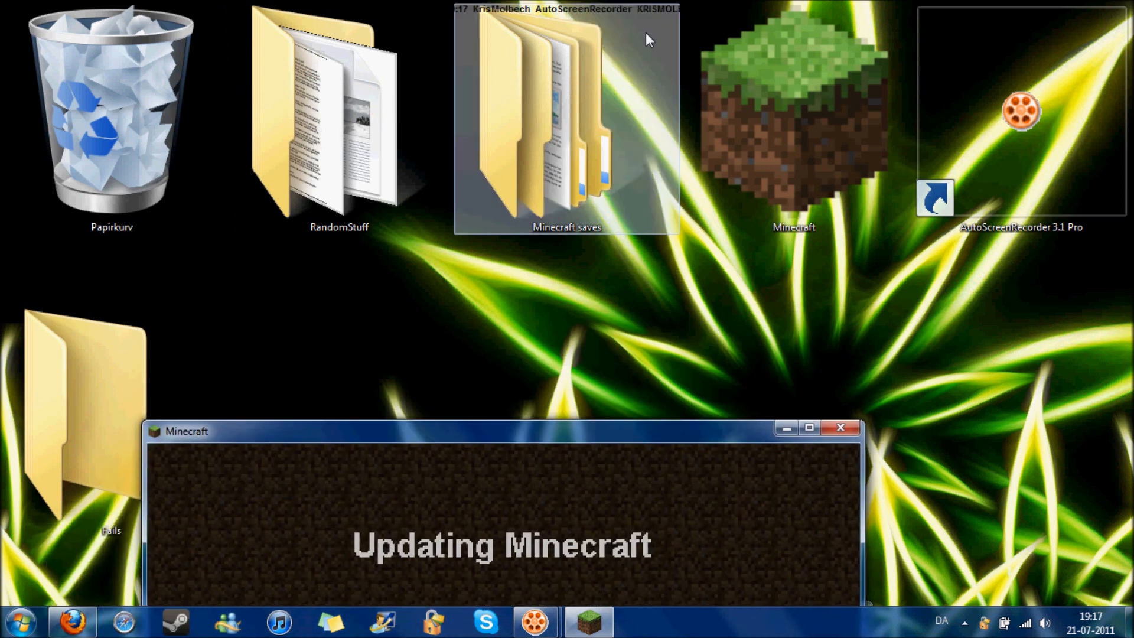